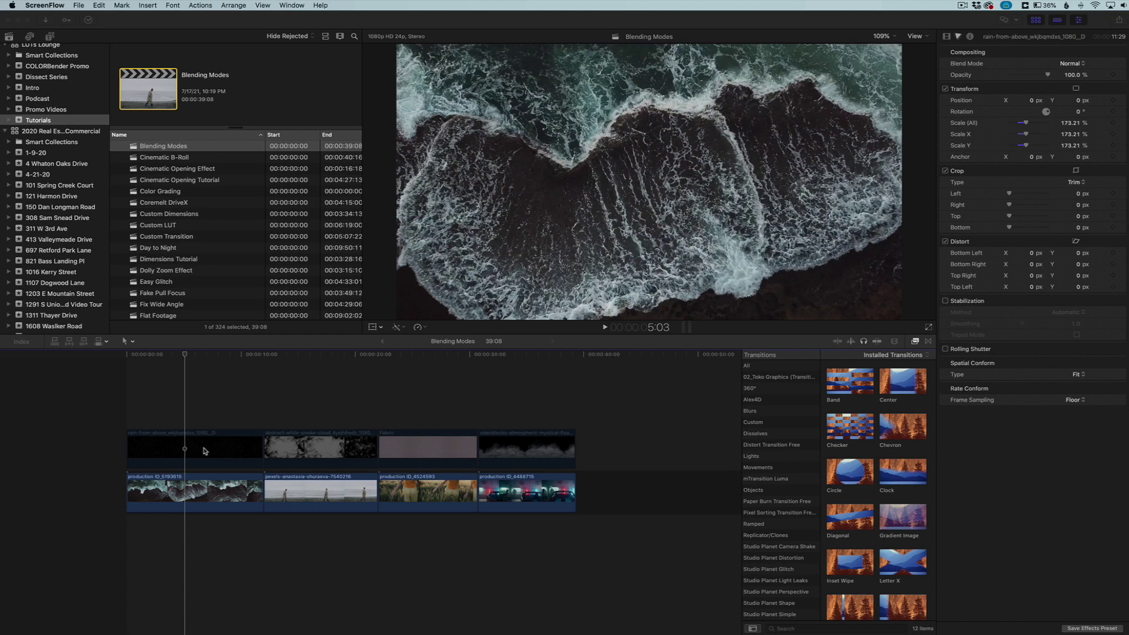
- Select the rain-from-above overlay clip sitting above the opening waves clip
{"action": "left_click", "coordinate": [204, 451]}
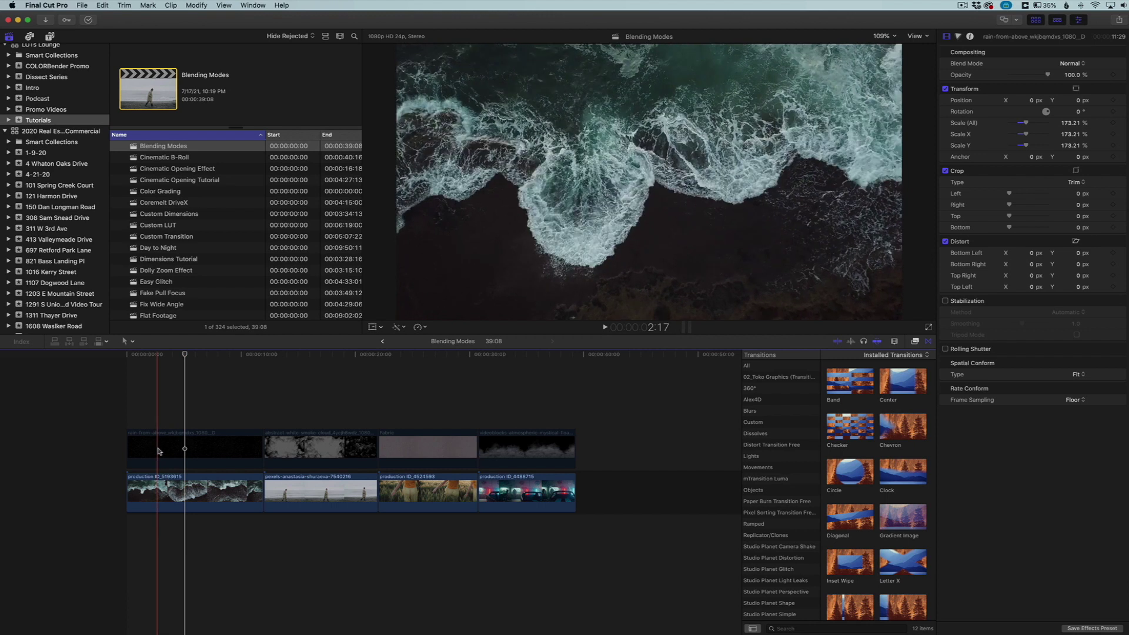
{"action": "left_click", "coordinate": [163, 451]}
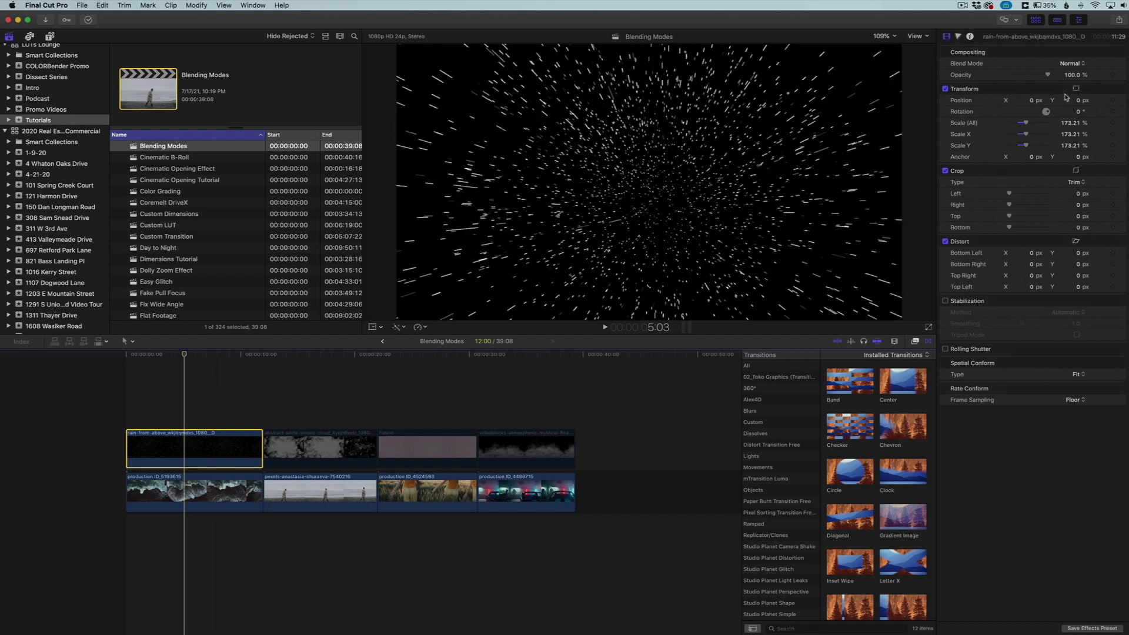
- Set the rain overlay's blend mode to Screen and play back the rain over the waves
{"action": "left_click", "coordinate": [1072, 65]}
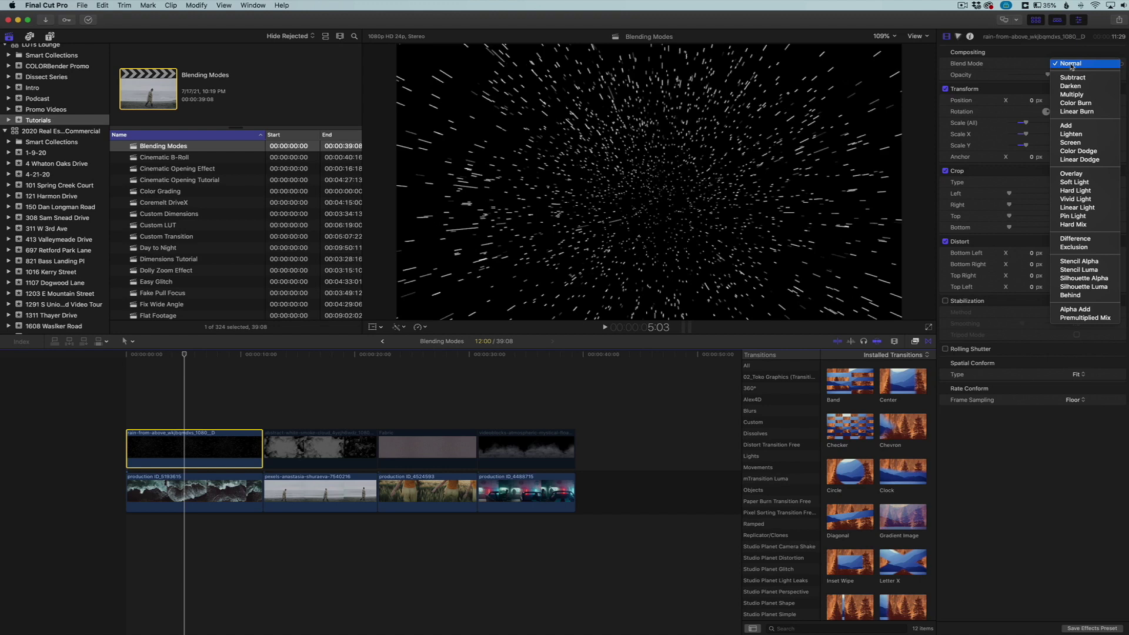
{"action": "left_click", "coordinate": [1079, 147]}
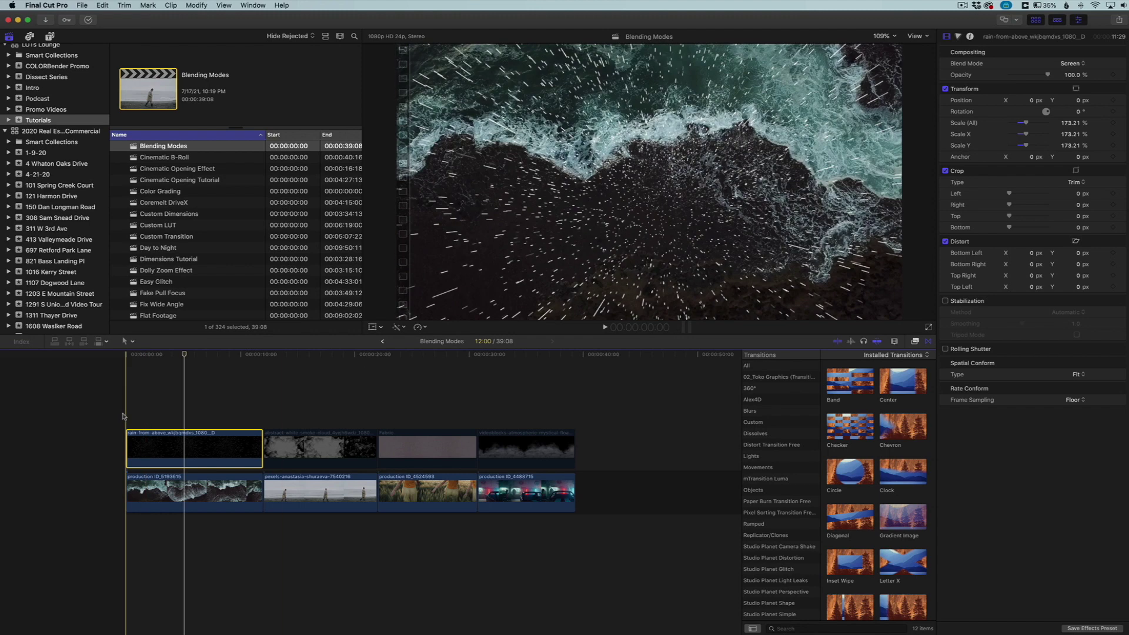
{"action": "key", "text": "space"}
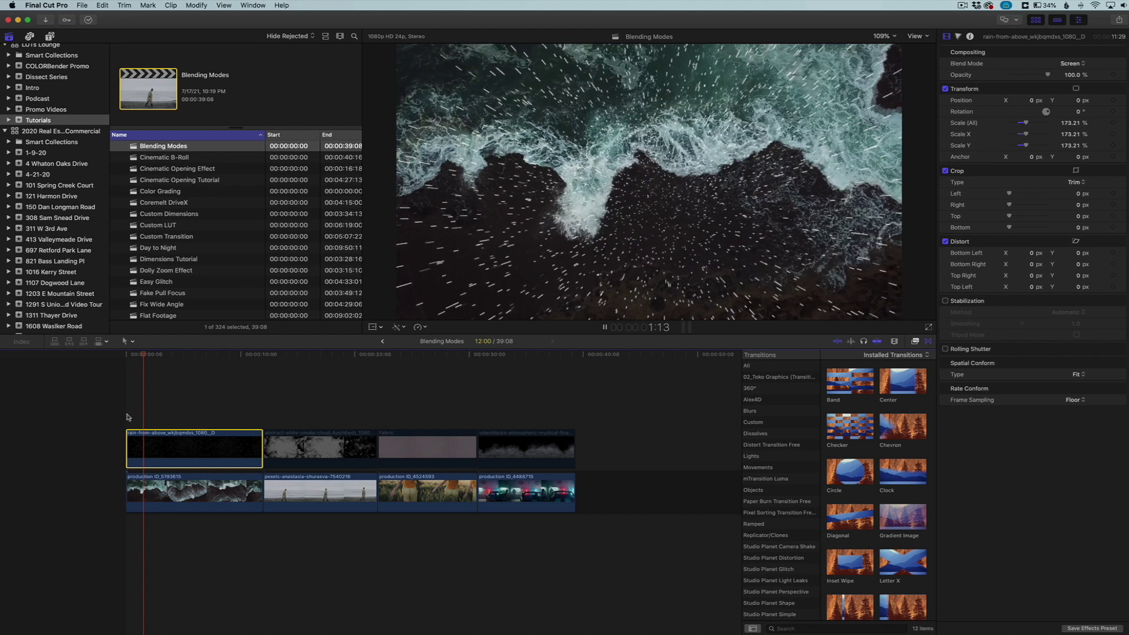
{"action": "key", "text": "space"}
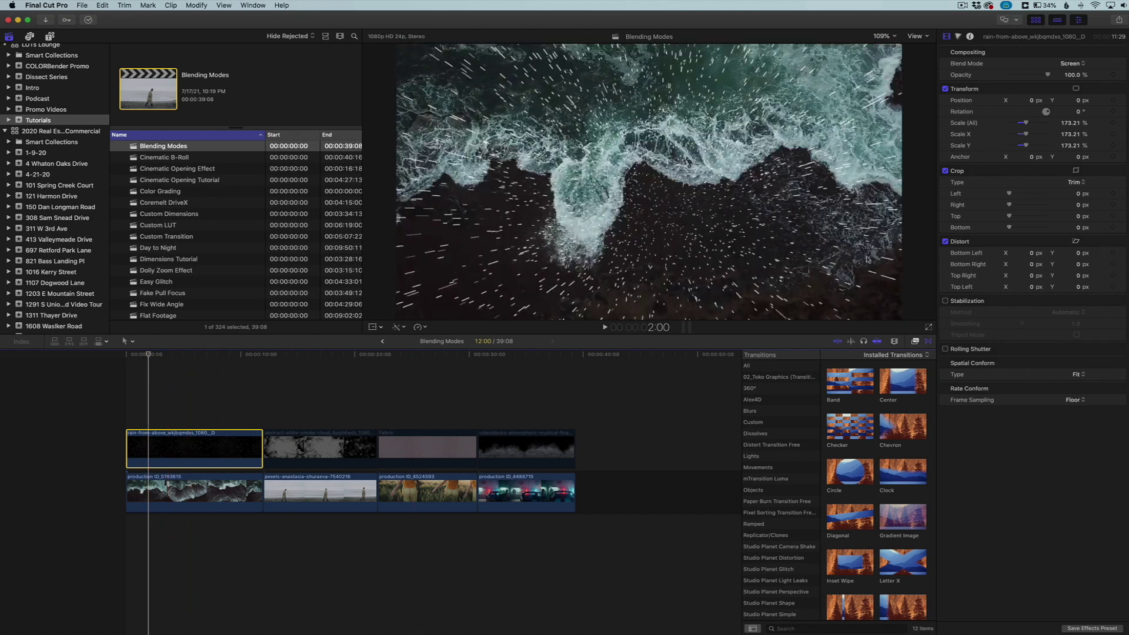
- Lower the rain clip's Color Board exposure to Highlights -72% and Shadows -35%, then play it
{"action": "left_click", "coordinate": [958, 37]}
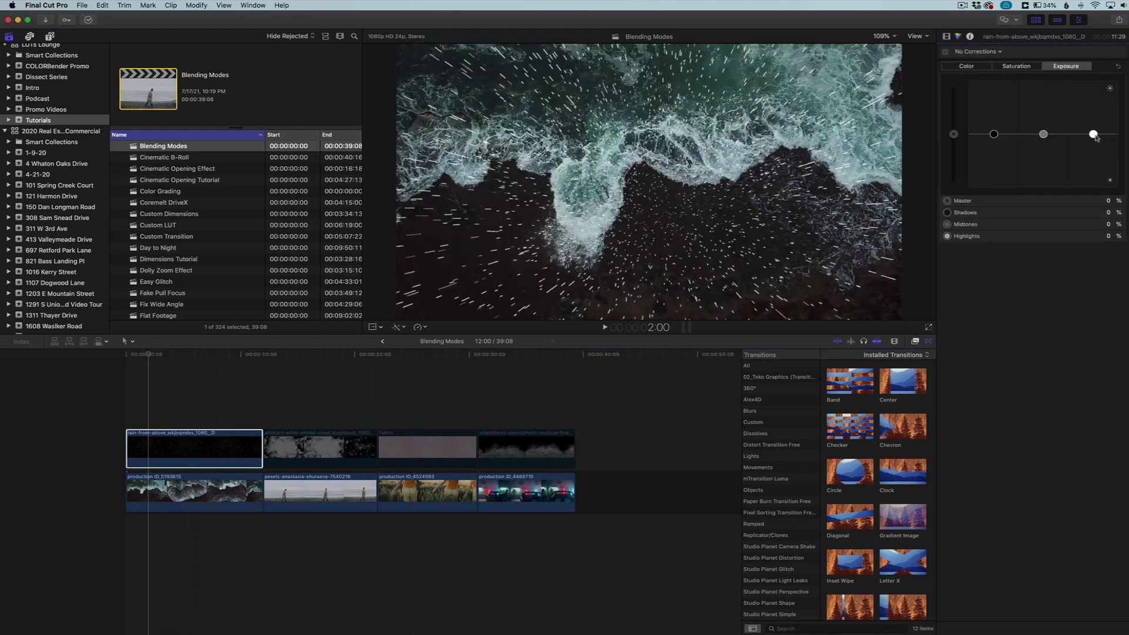
{"action": "left_click_drag", "start_coordinate": [1094, 135], "coordinate": [1094, 172]}
{"action": "left_click", "coordinate": [994, 134]}
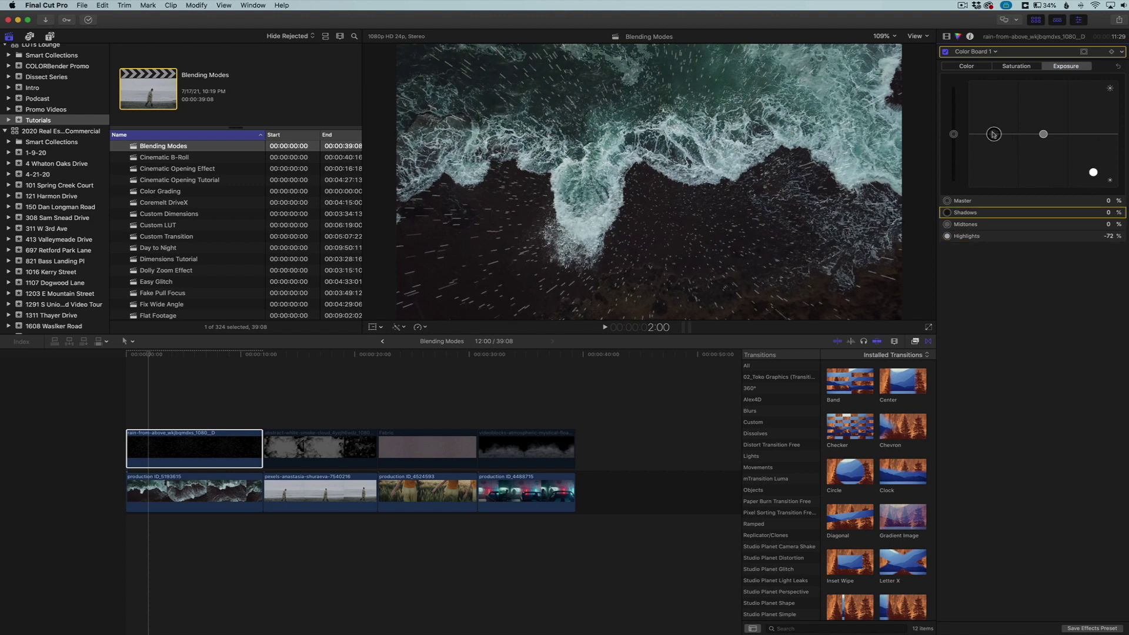
{"action": "mouse_move", "coordinate": [994, 135]}
{"action": "left_mouse_down"}
{"action": "mouse_move", "coordinate": [994, 171]}
{"action": "mouse_move", "coordinate": [994, 113]}
{"action": "mouse_move", "coordinate": [994, 152]}
{"action": "left_mouse_up"}
{"action": "key", "text": "space"}
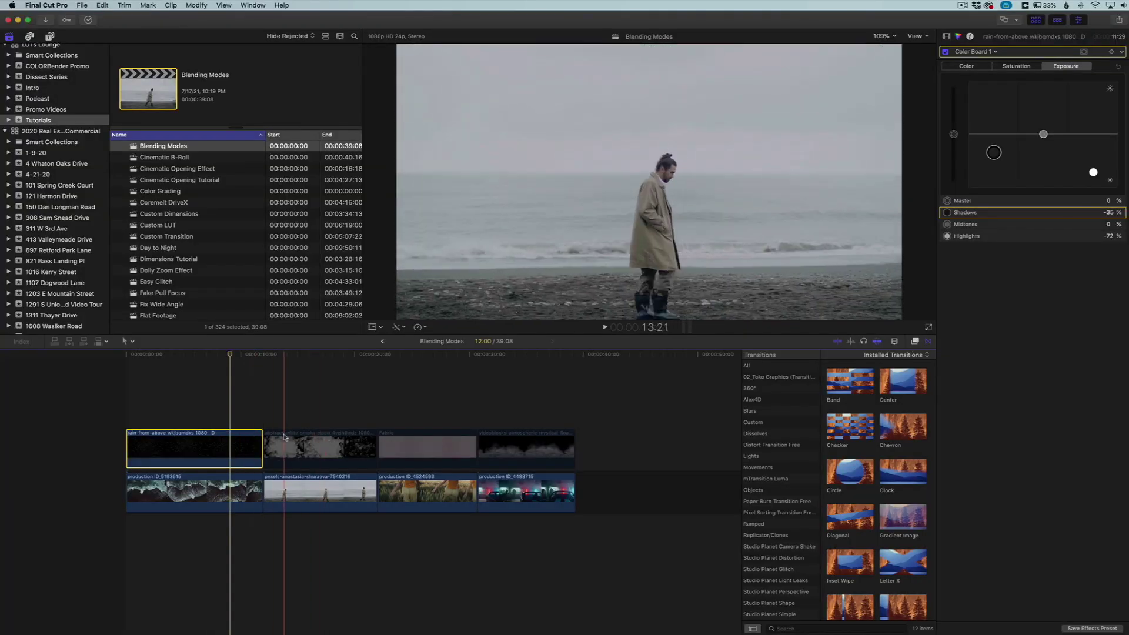
- Enable the disabled abstract-white-smoke overlay clip with V
{"action": "left_click", "coordinate": [320, 446]}
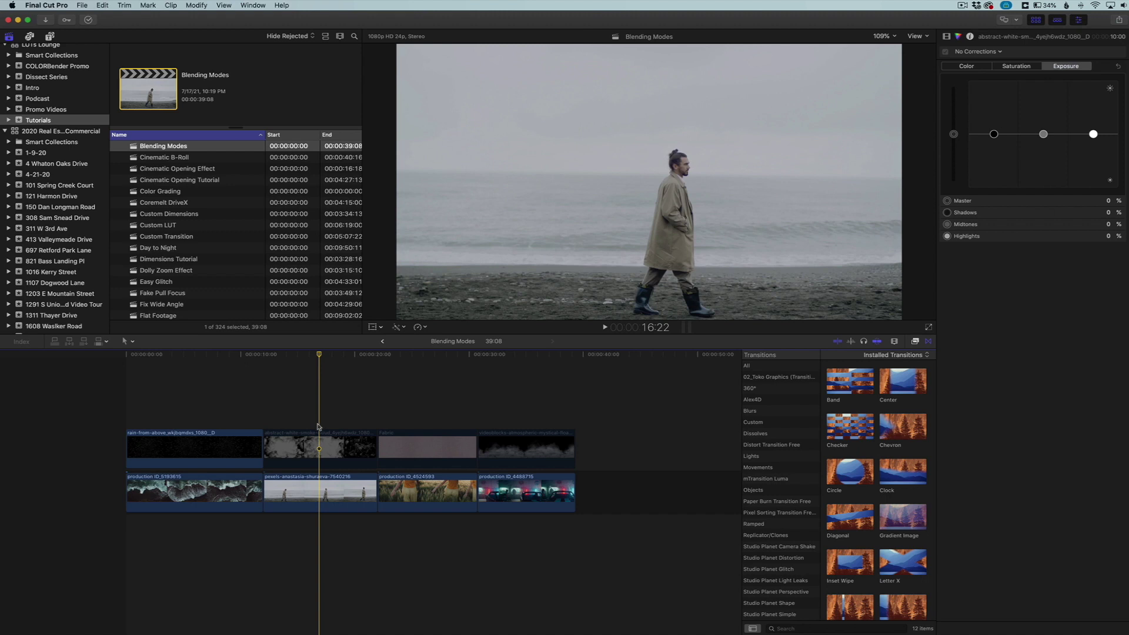
{"action": "left_click", "coordinate": [320, 444]}
{"action": "key", "text": "v"}
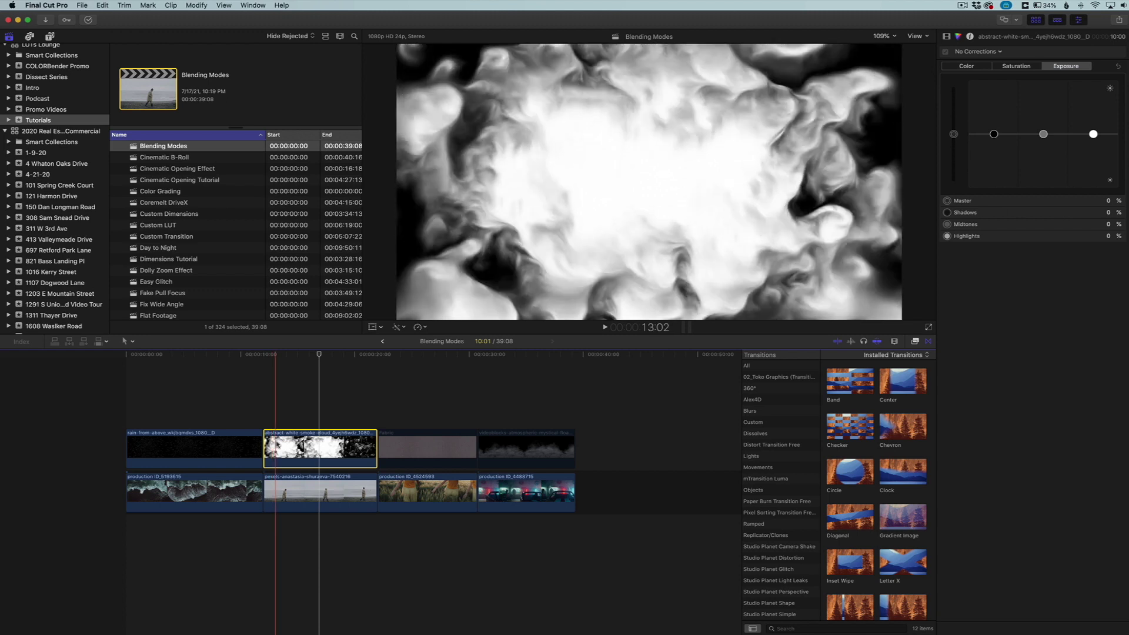
- Blend the white smoke clip in Multiply mode and preview it from about 13 seconds
{"action": "left_click", "coordinate": [311, 447]}
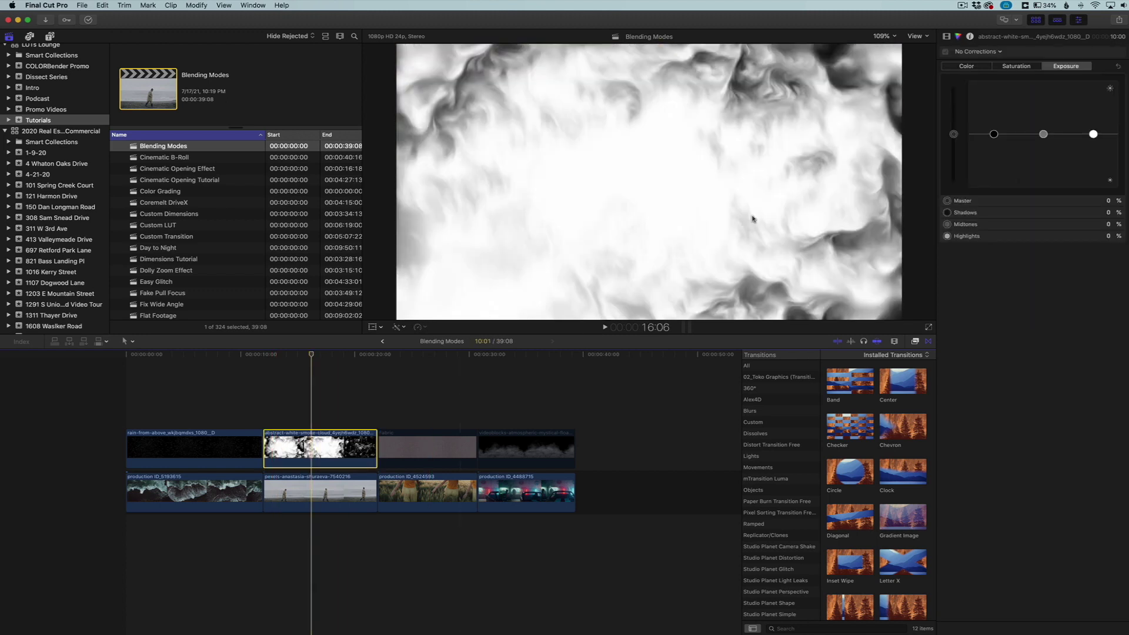
{"action": "left_click", "coordinate": [947, 37]}
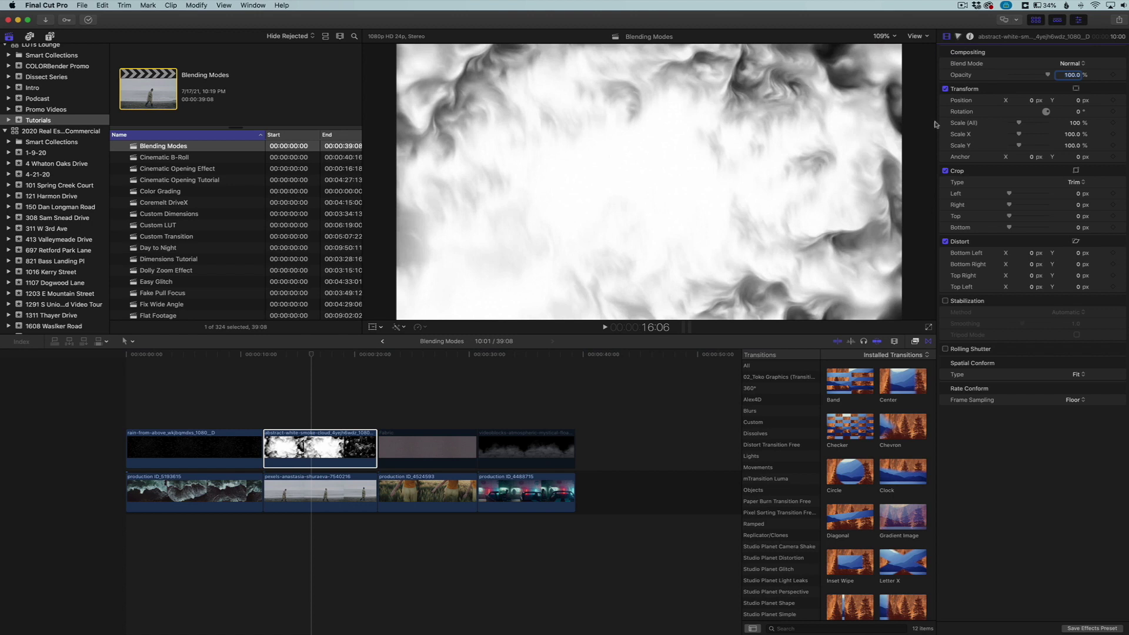
{"action": "left_click", "coordinate": [1079, 65]}
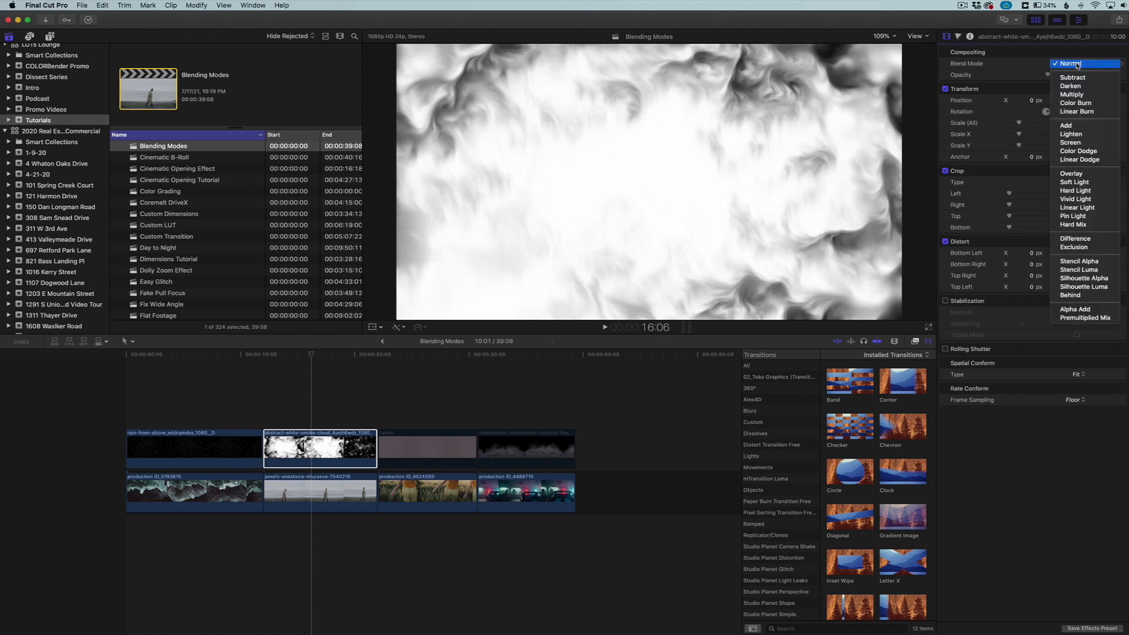
{"action": "left_click", "coordinate": [1077, 96]}
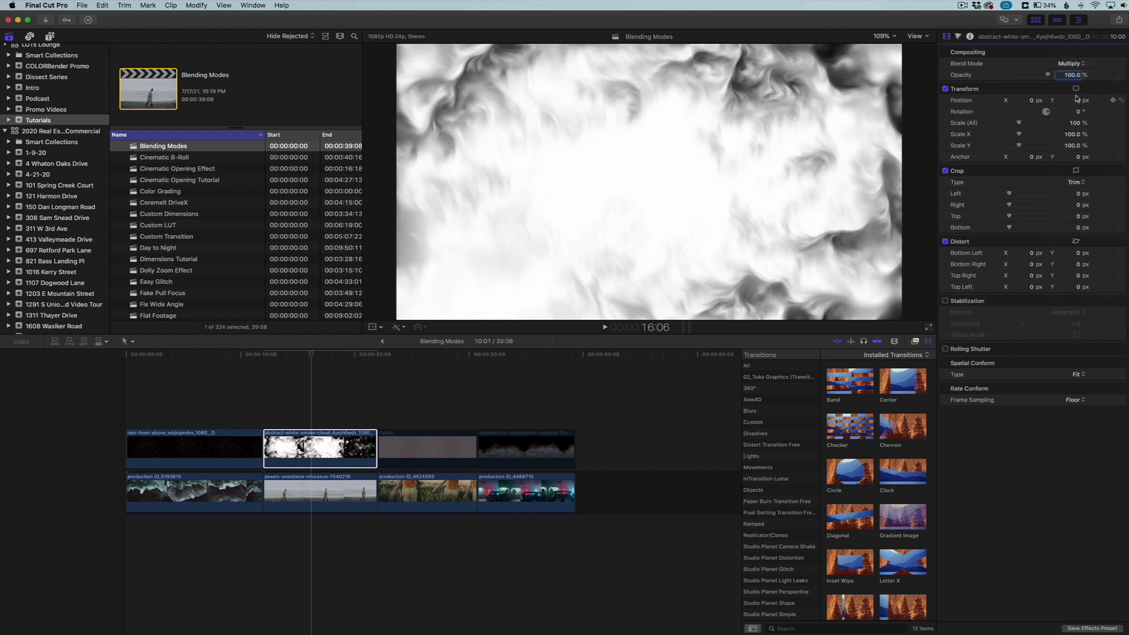
{"action": "left_click_drag", "start_coordinate": [312, 355], "coordinate": [263, 356]}
{"action": "key", "text": "space"}
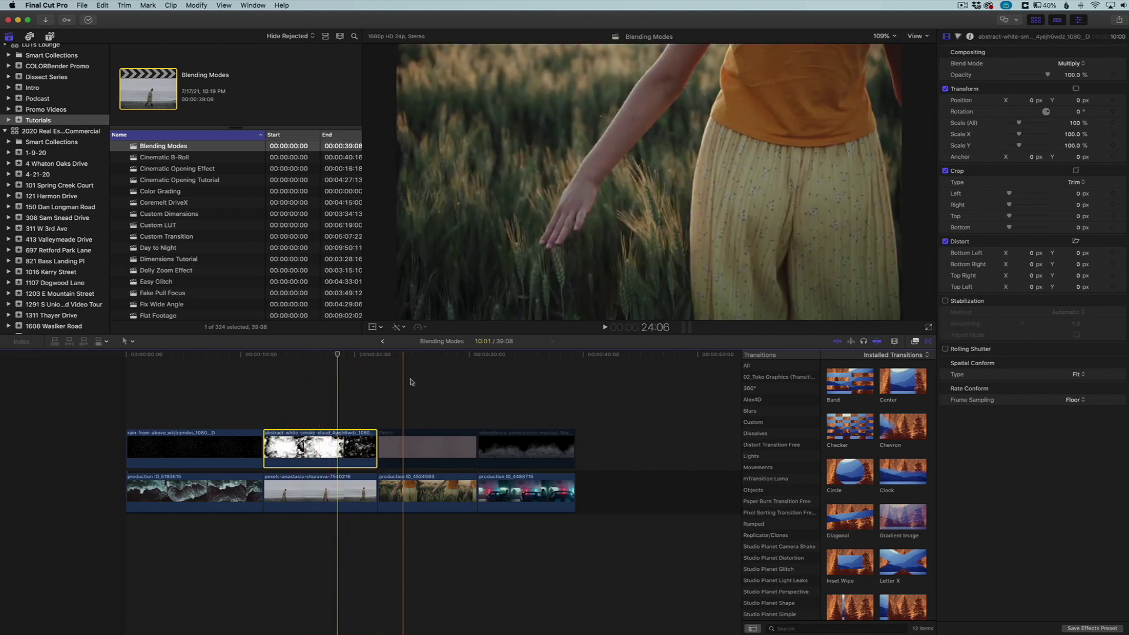
- Enable the pink Fabric overlay clip over the wheat-field footage with V
{"action": "scroll", "coordinate": [415, 384], "scroll_direction": "right", "scroll_amount": 1}
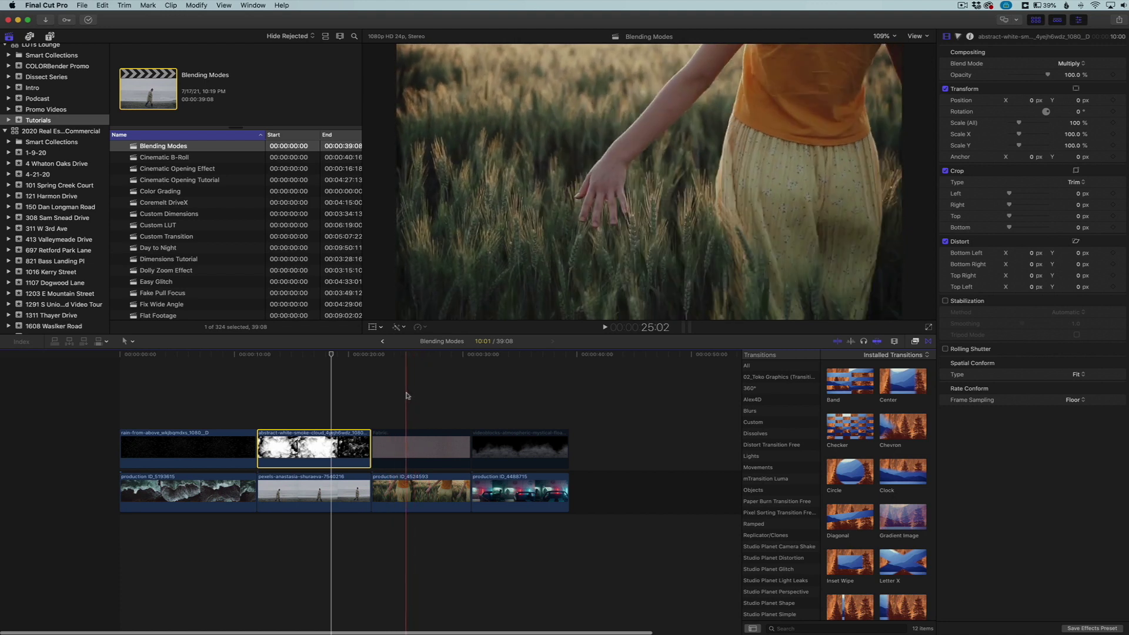
{"action": "left_click", "coordinate": [409, 453]}
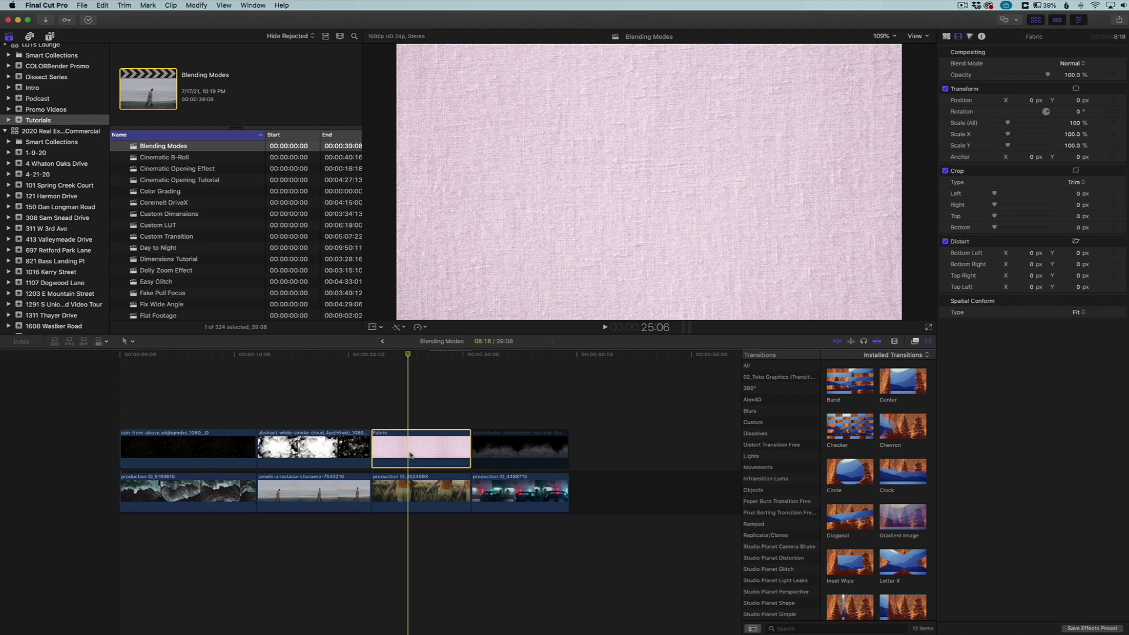
{"action": "key", "text": "v"}
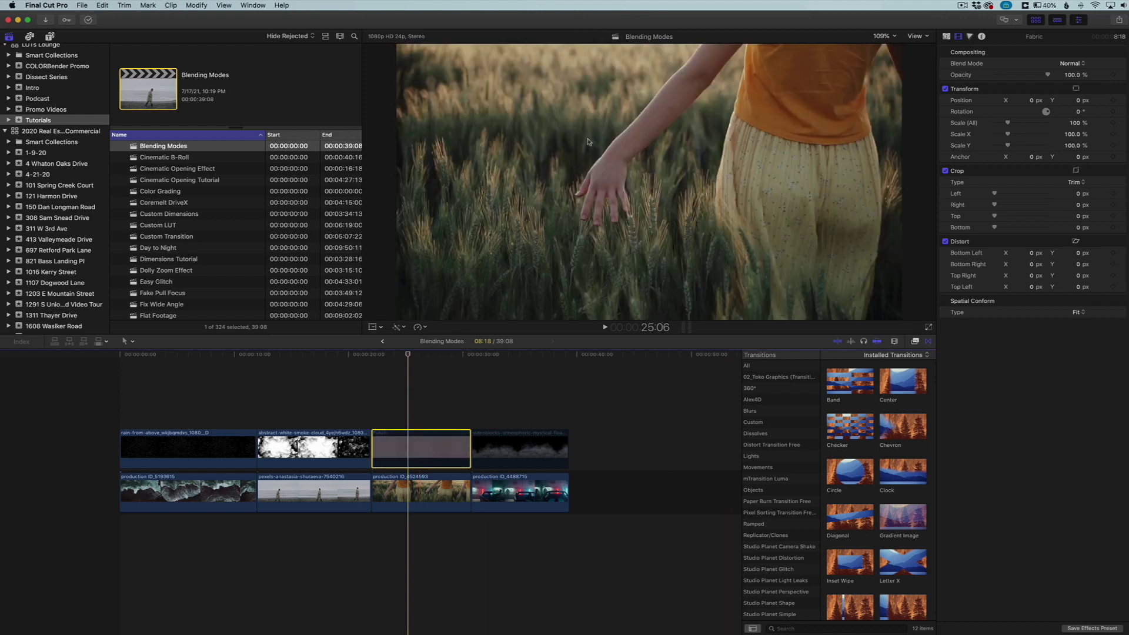
{"action": "key", "text": "v"}
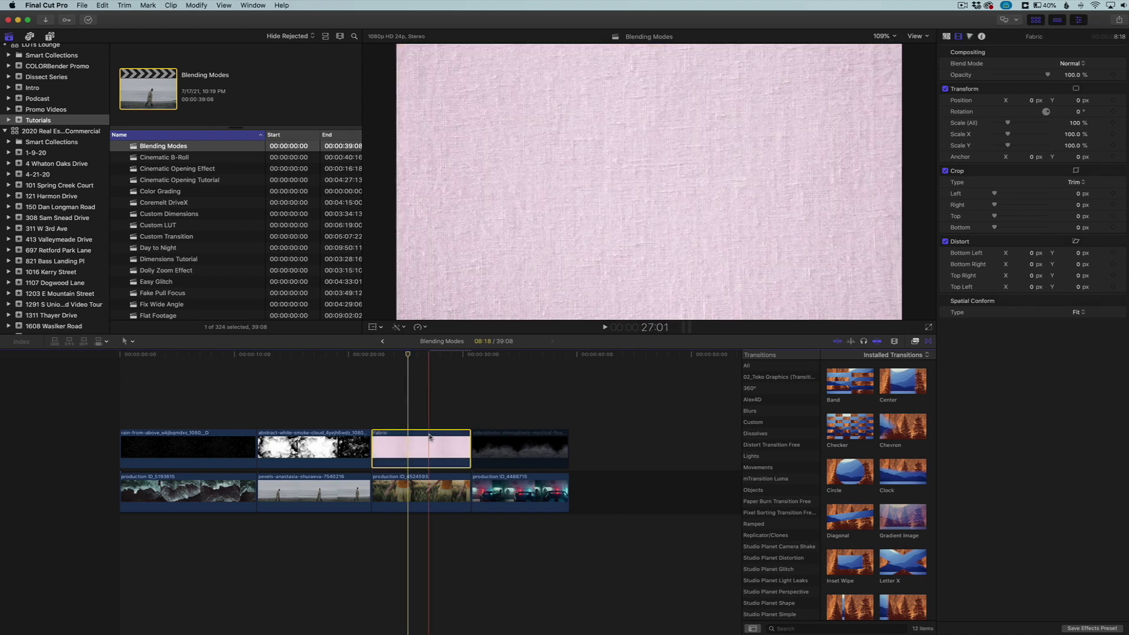
- Blend the Fabric clip with Overlay, comparing Soft Light, then deselect it
{"action": "left_click", "coordinate": [1078, 66]}
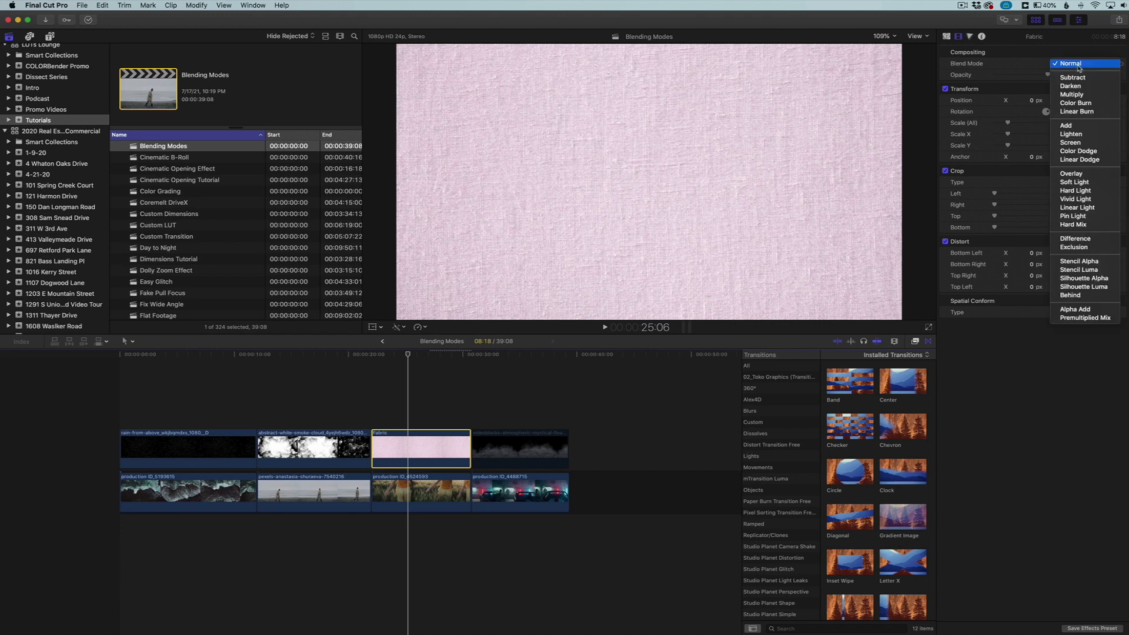
{"action": "left_click", "coordinate": [1087, 177]}
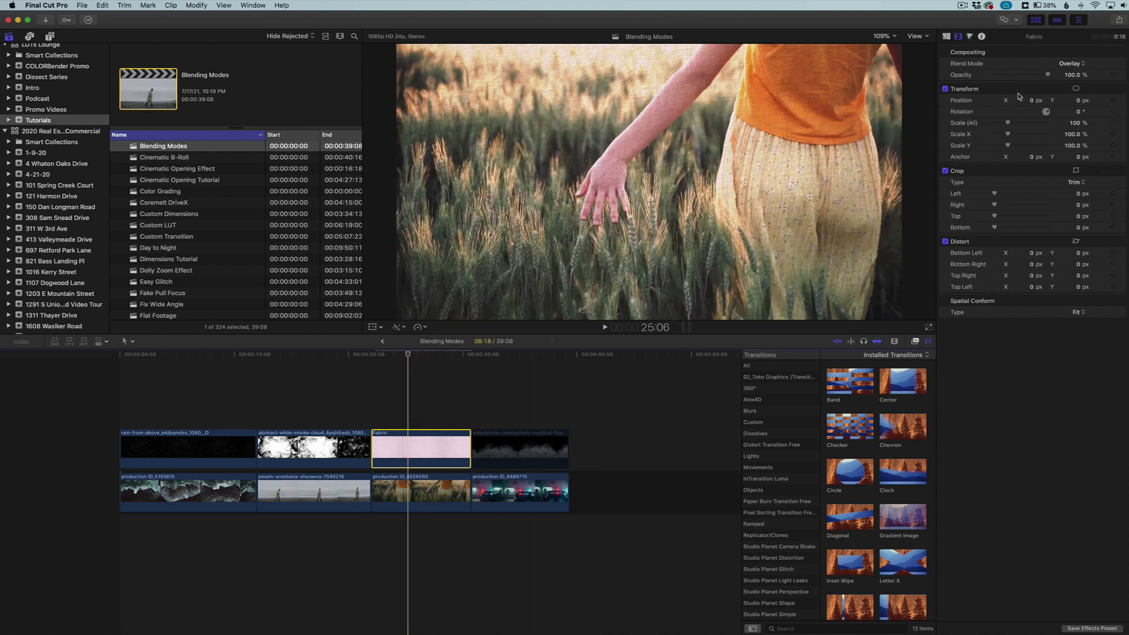
{"action": "left_click", "coordinate": [1071, 64]}
{"action": "left_click", "coordinate": [1073, 71]}
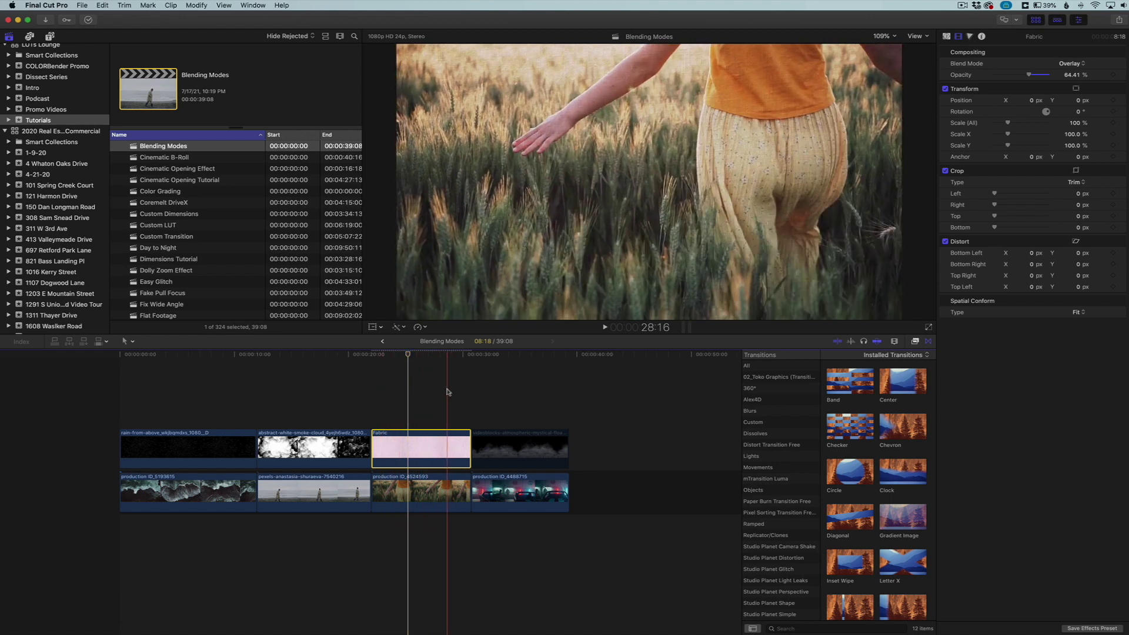
{"action": "key", "text": "super+shift+a"}
- Enable the disabled smoke overlay clip above the garage footage
{"action": "left_click", "coordinate": [443, 393]}
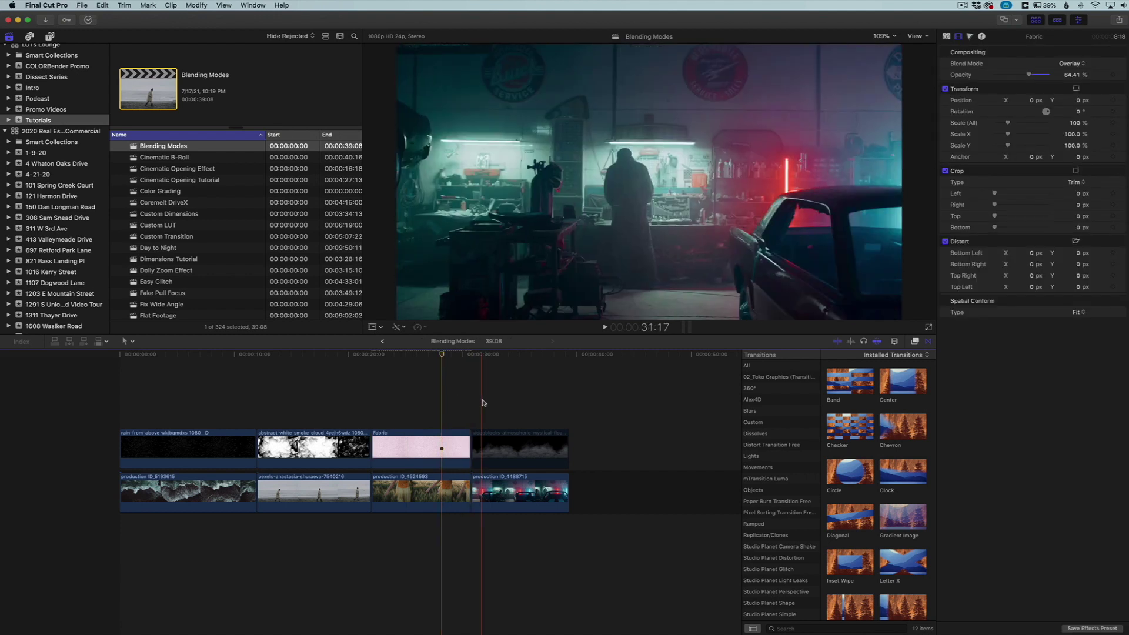
{"action": "left_click", "coordinate": [515, 446]}
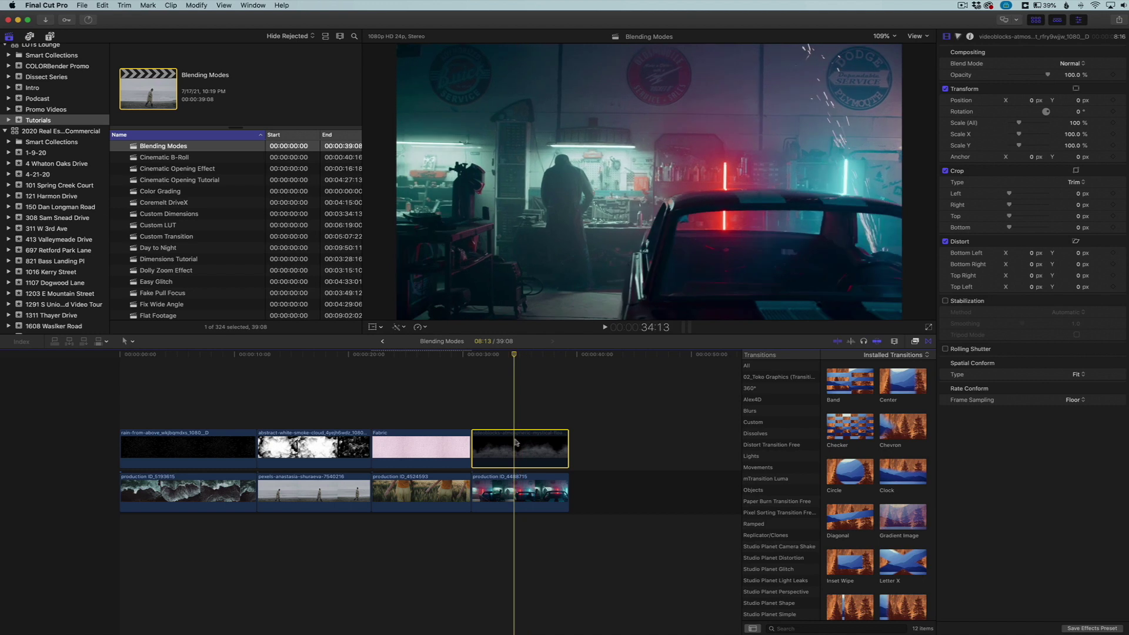
{"action": "key", "text": "v"}
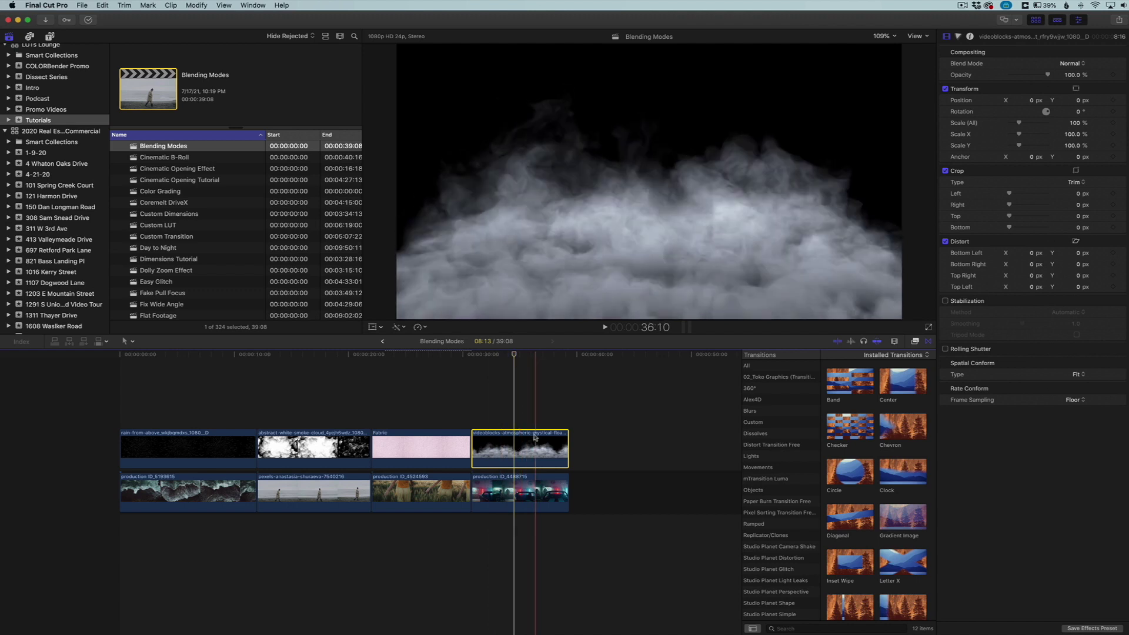
{"action": "left_click", "coordinate": [1077, 68]}
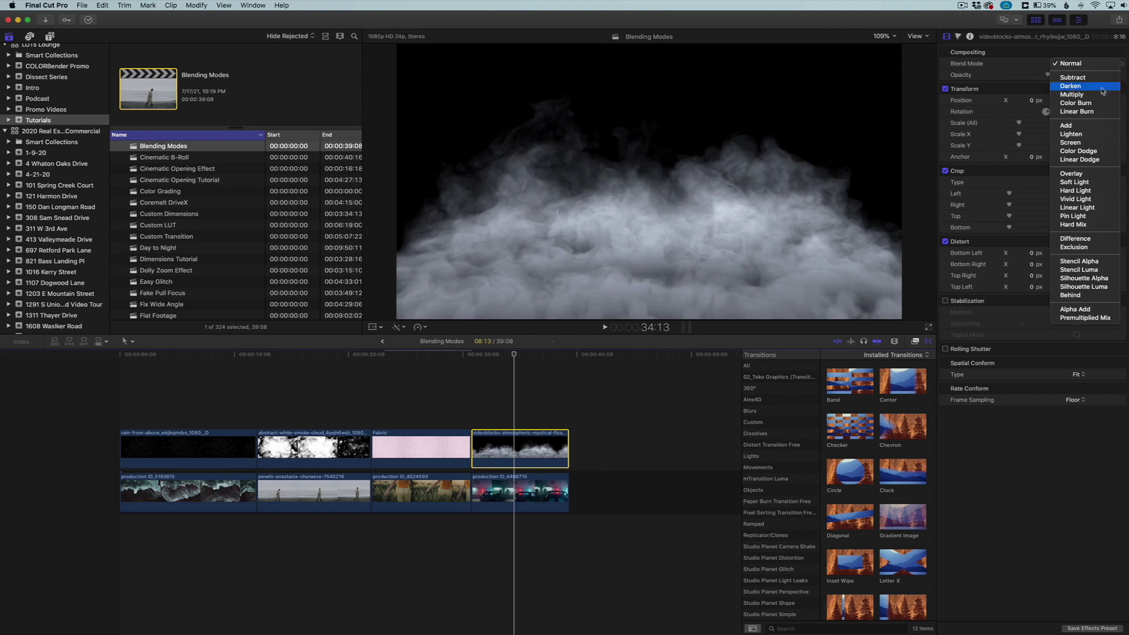
- Blend the smoke clip in Screen mode, preview the garage composite, then reselect the clip
{"action": "left_click", "coordinate": [1080, 143]}
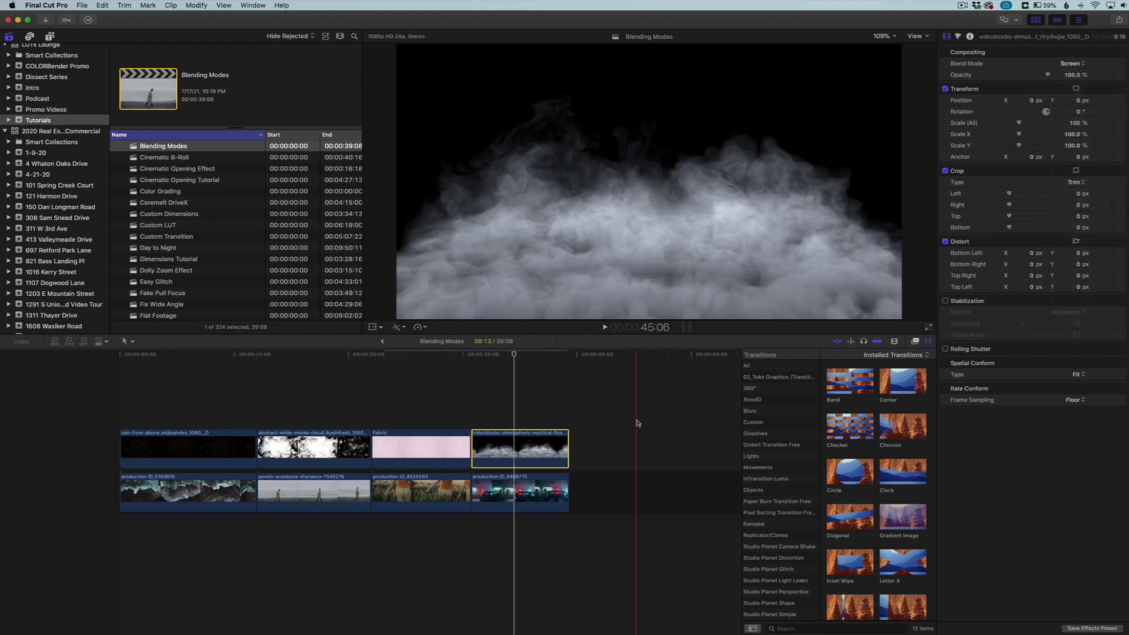
{"action": "left_click", "coordinate": [512, 419]}
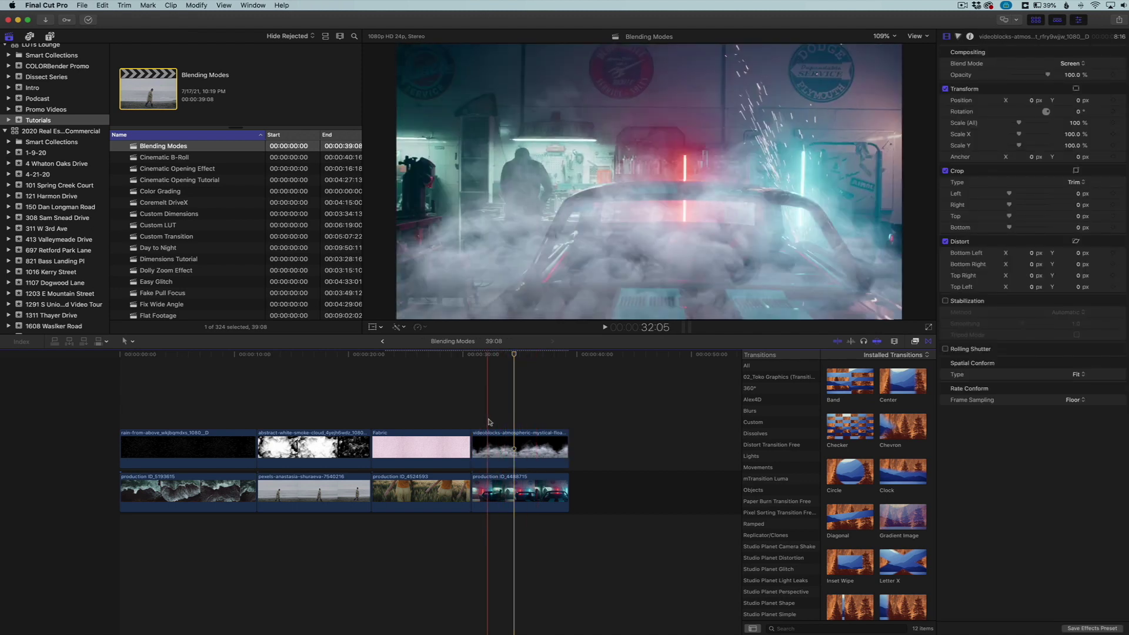
{"action": "left_click", "coordinate": [517, 447]}
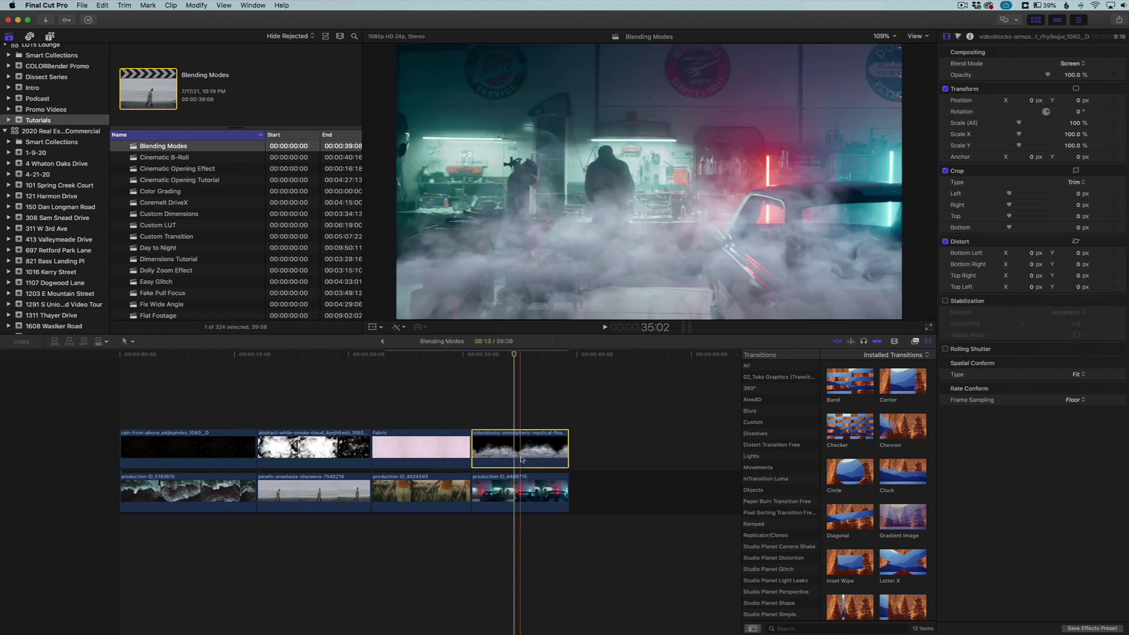
- Switch the smoke clip to Color Dodge and review the garage composite in full-screen playback
{"action": "left_click", "coordinate": [1071, 64]}
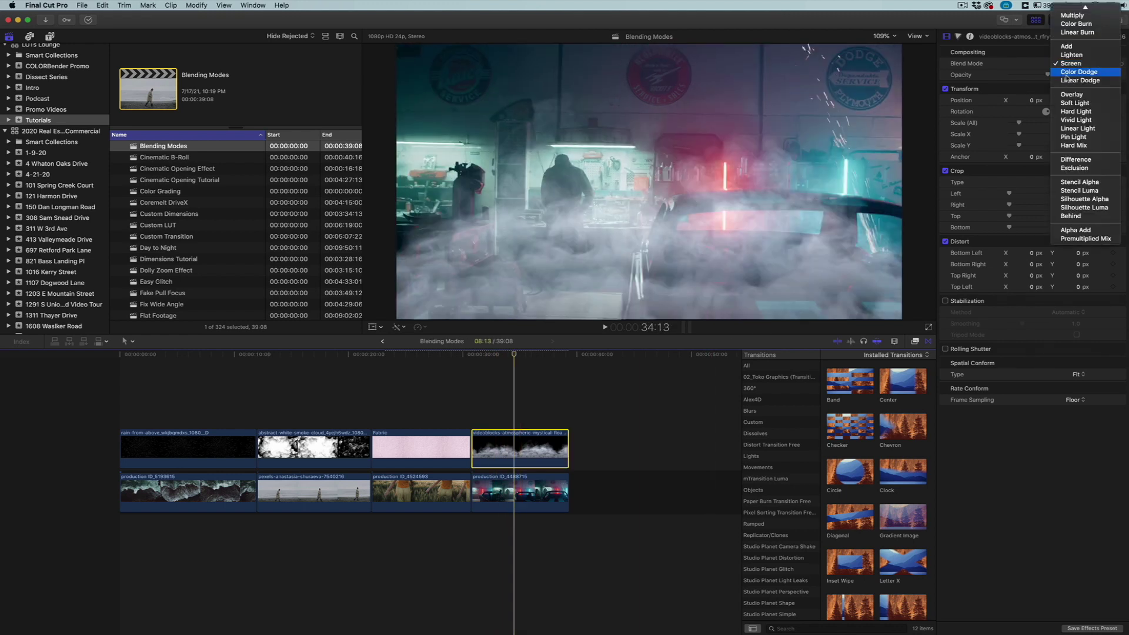
{"action": "left_click", "coordinate": [1070, 72]}
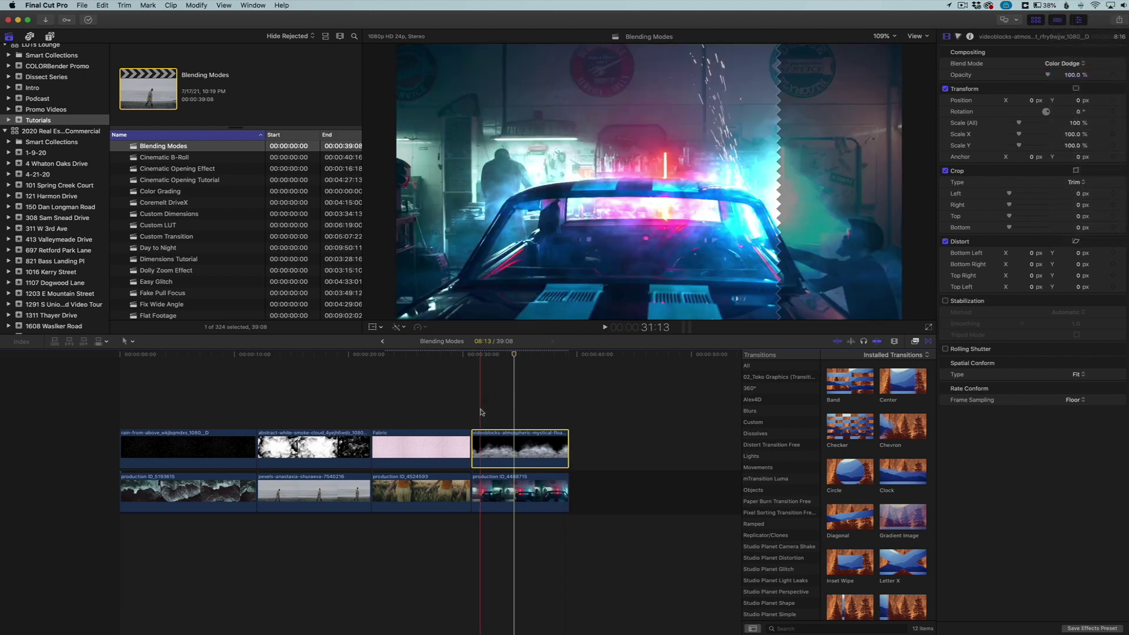
{"action": "scroll", "coordinate": [482, 412], "scroll_direction": "right", "scroll_amount": 1}
{"action": "scroll", "coordinate": [489, 412], "scroll_direction": "right", "scroll_amount": 1}
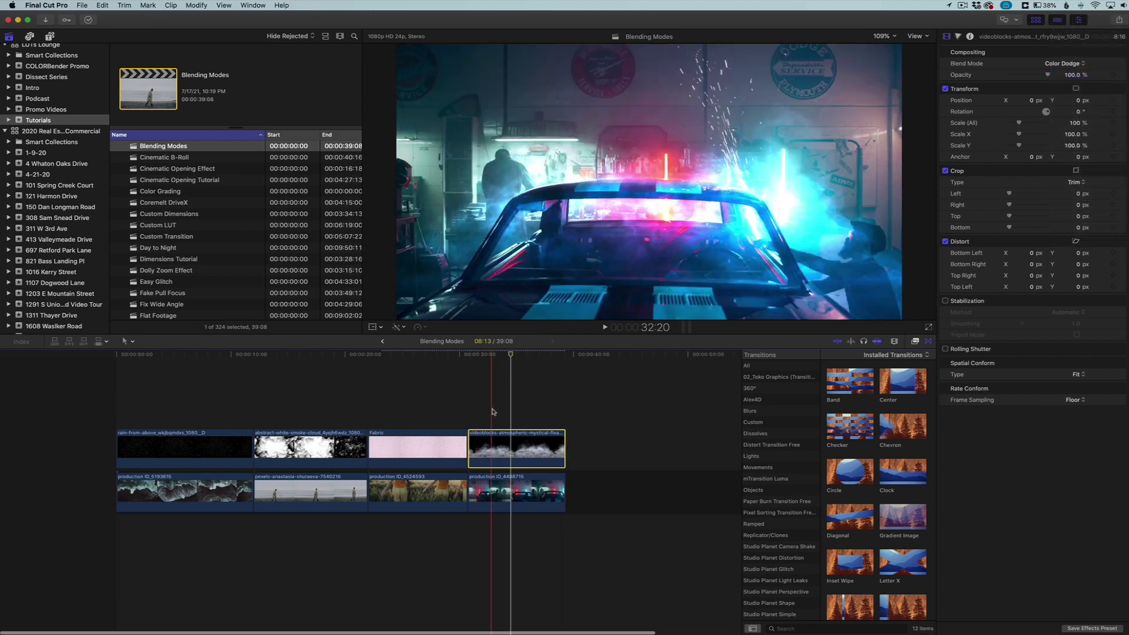
{"action": "key", "text": "space"}
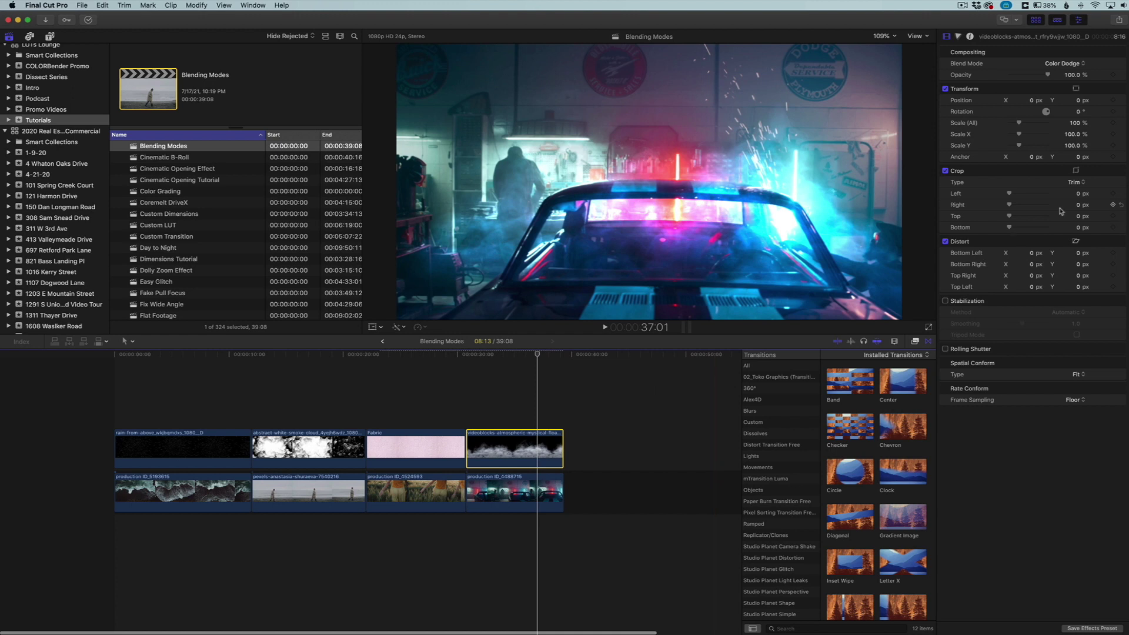
{"action": "left_click", "coordinate": [1070, 64]}
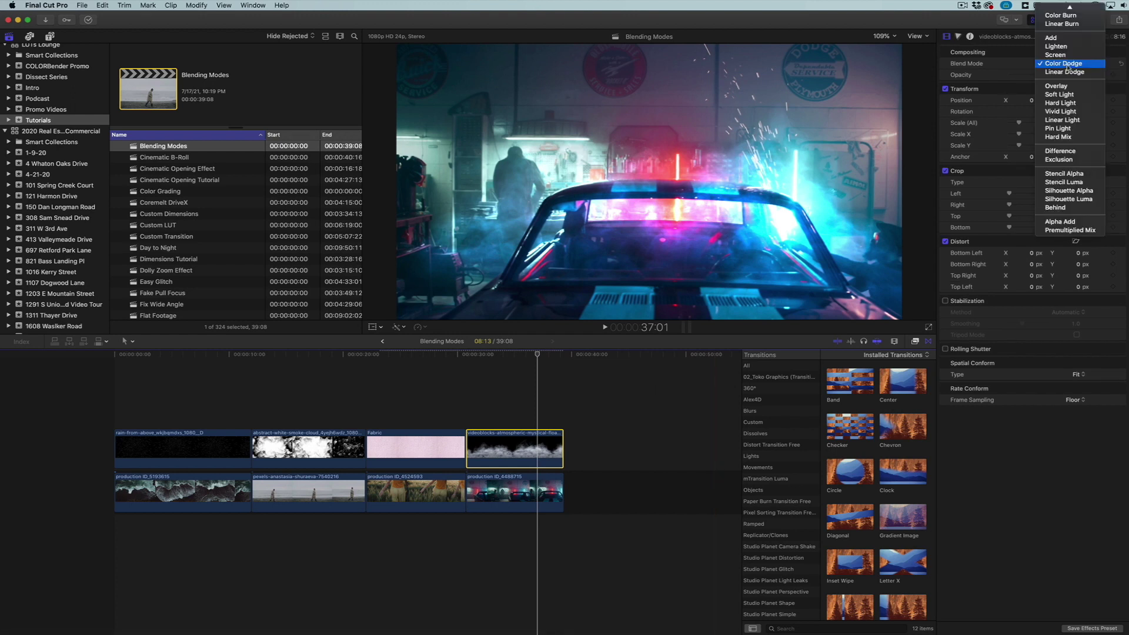
{"action": "scroll", "coordinate": [1068, 67], "scroll_direction": "up", "scroll_amount": 2}
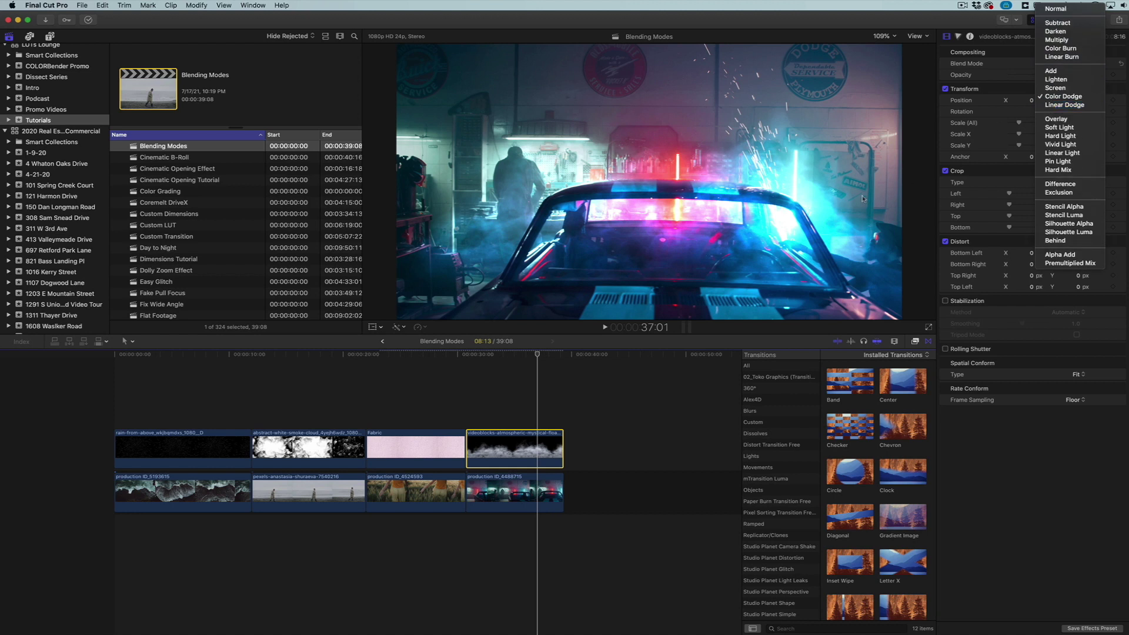